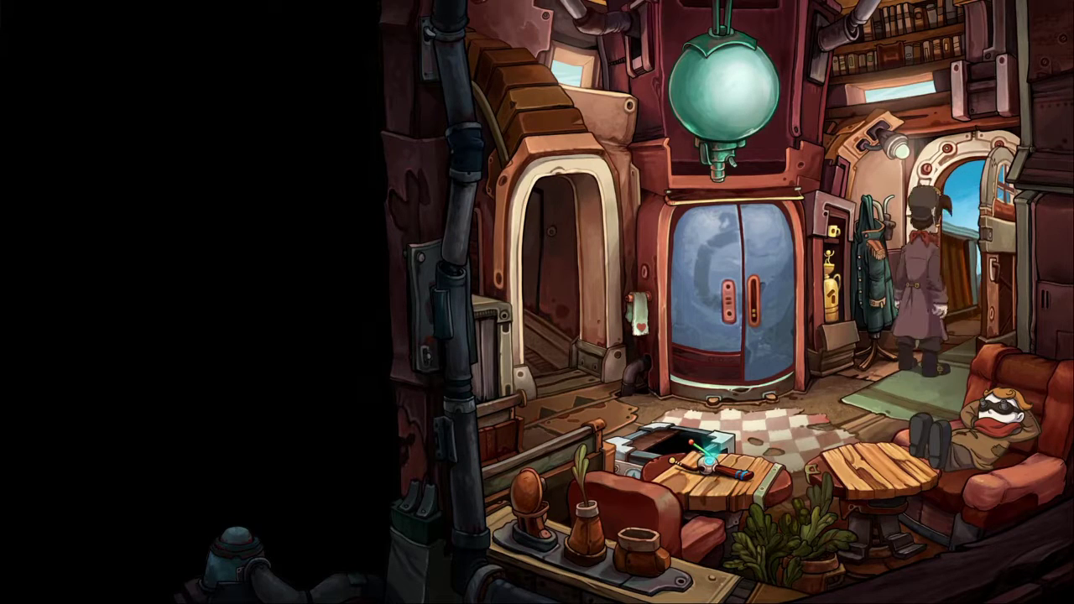
- Enter the bathroom, operate the furnace twice to open its hatch, and return to the living room
left_click(564, 302)
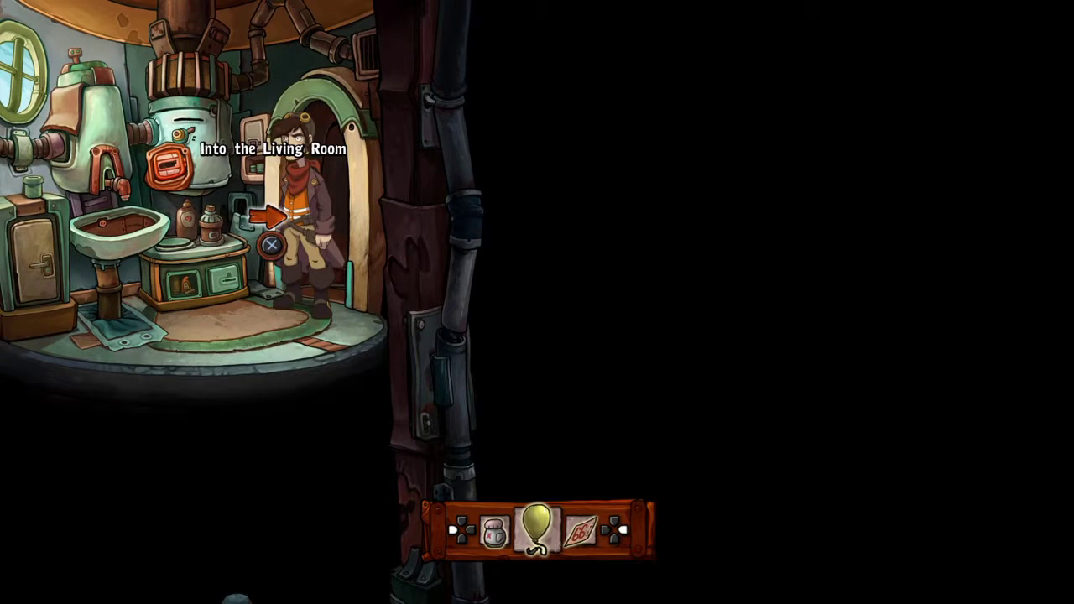
left_click(165, 164)
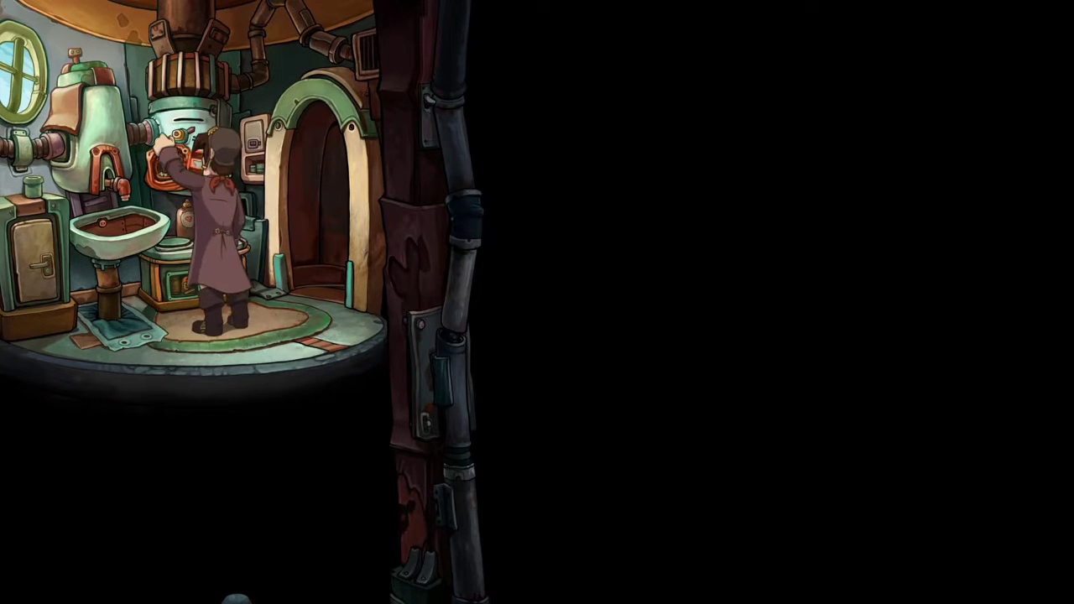
left_click(165, 164)
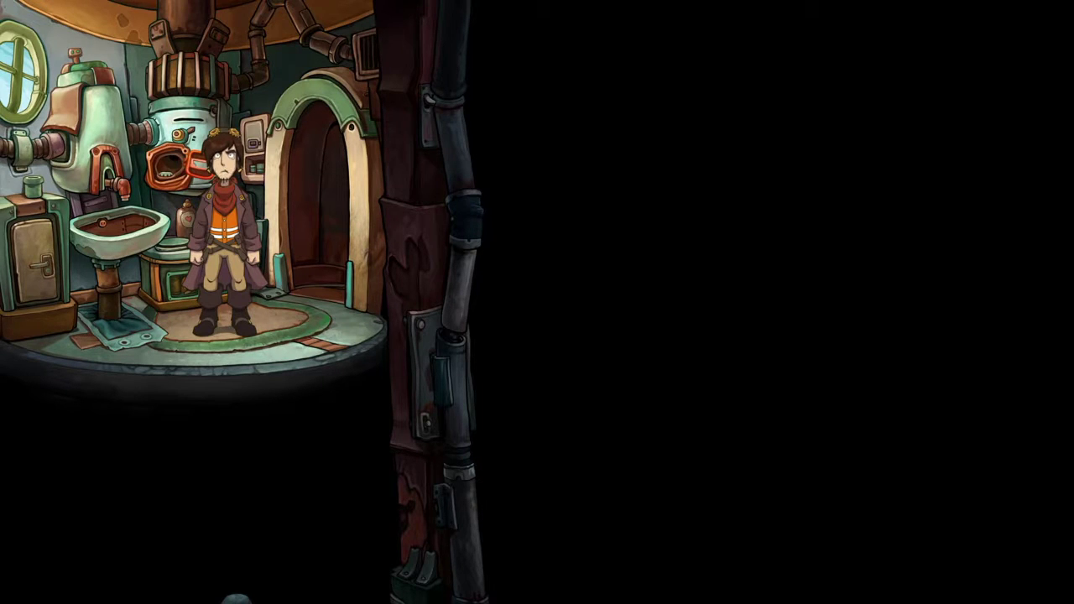
left_click(271, 220)
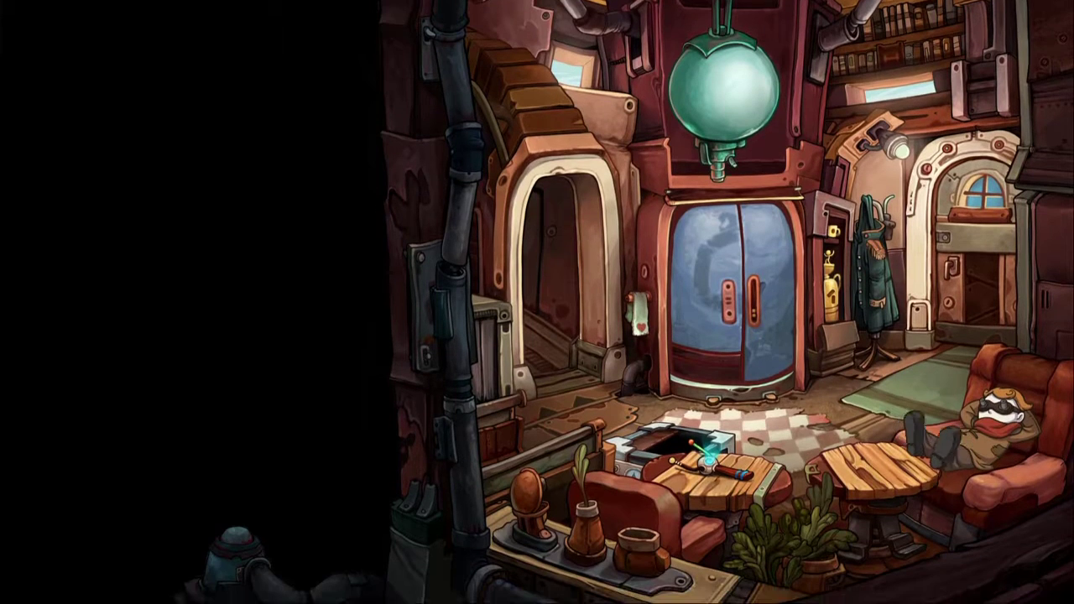
- Go out to the village center and approach the water reservoir's tap
left_click(948, 292)
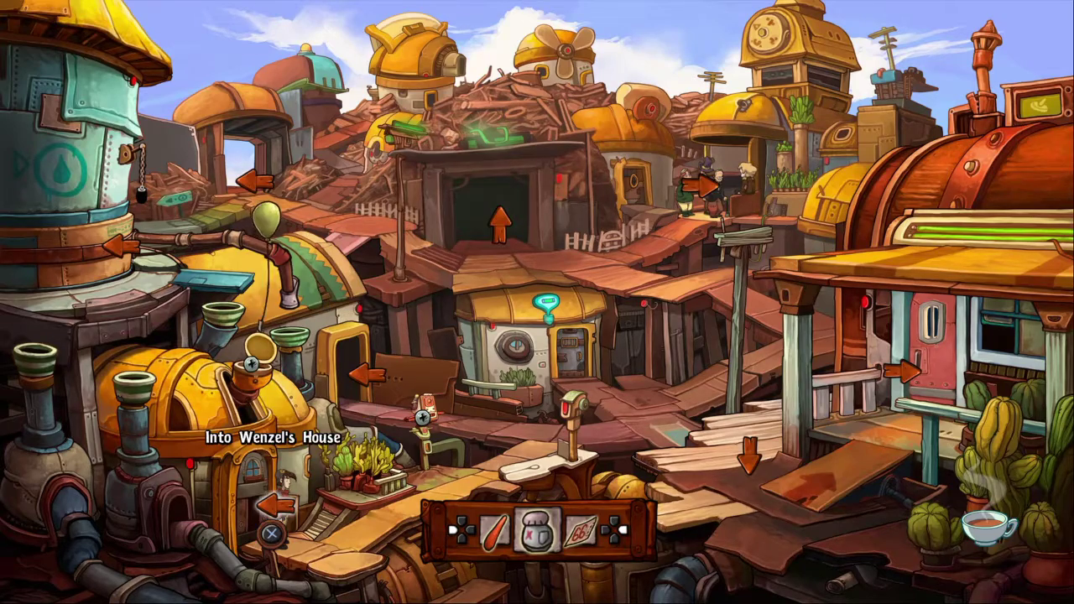
left_click(251, 208)
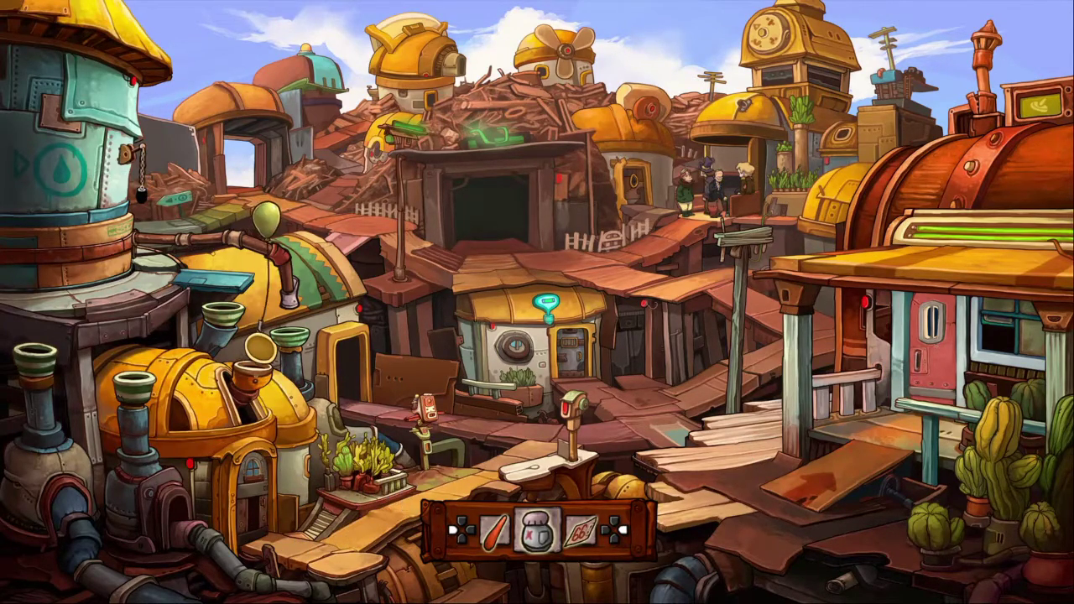
left_click(138, 182)
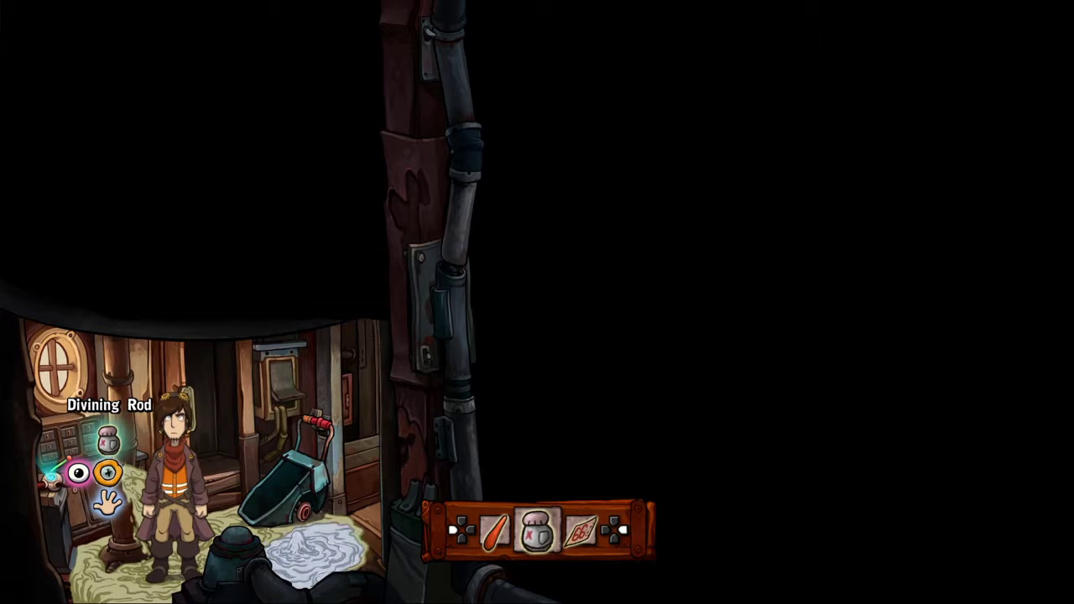
- Take the divining rod from the shelf, use it on the well, then try another item there
left_click(92, 474)
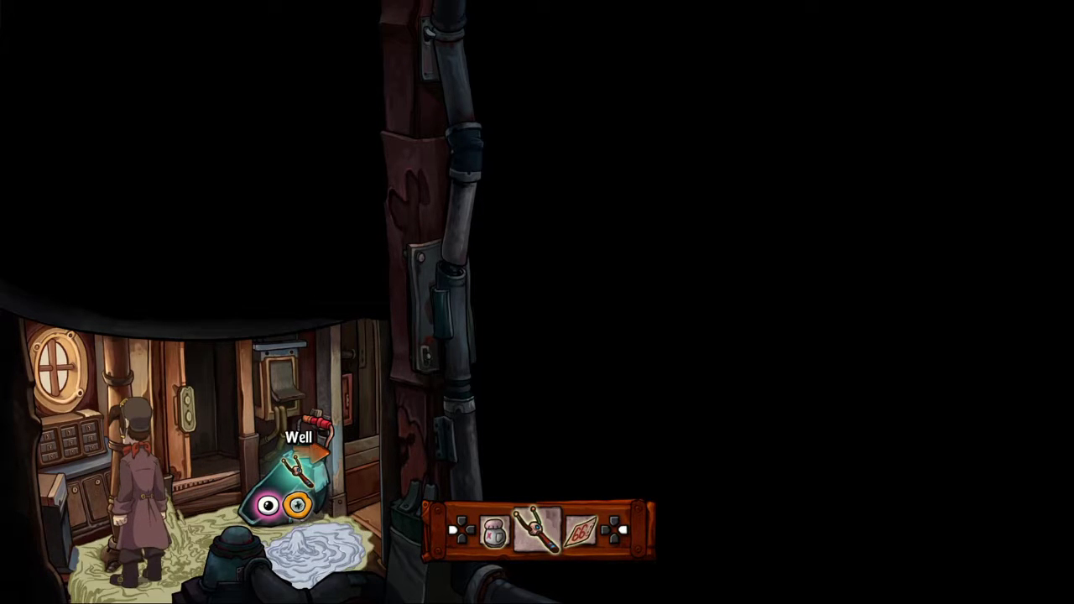
left_click(268, 505)
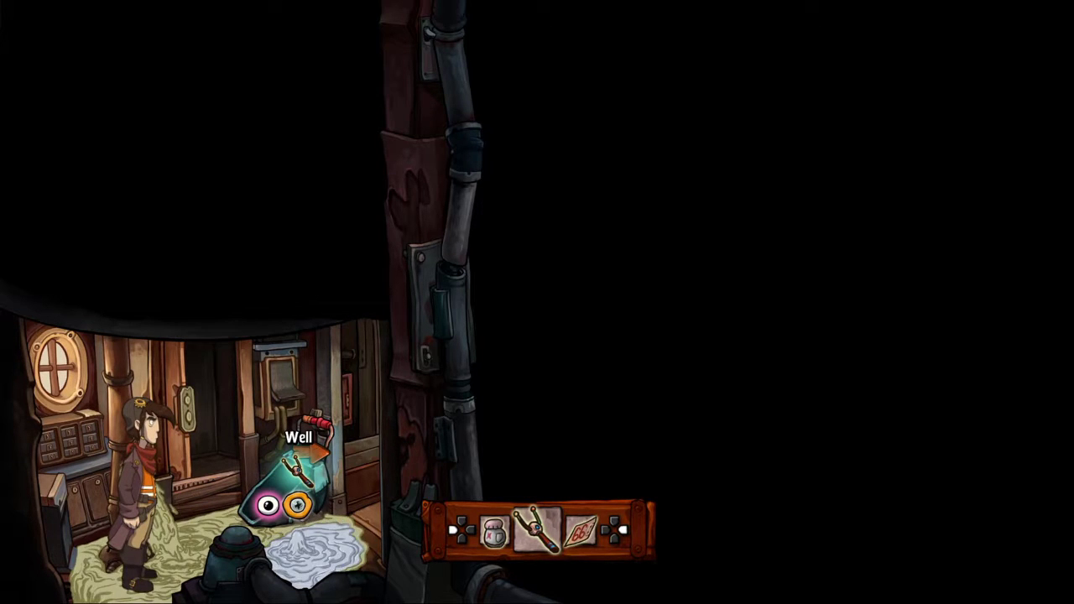
left_click(286, 495)
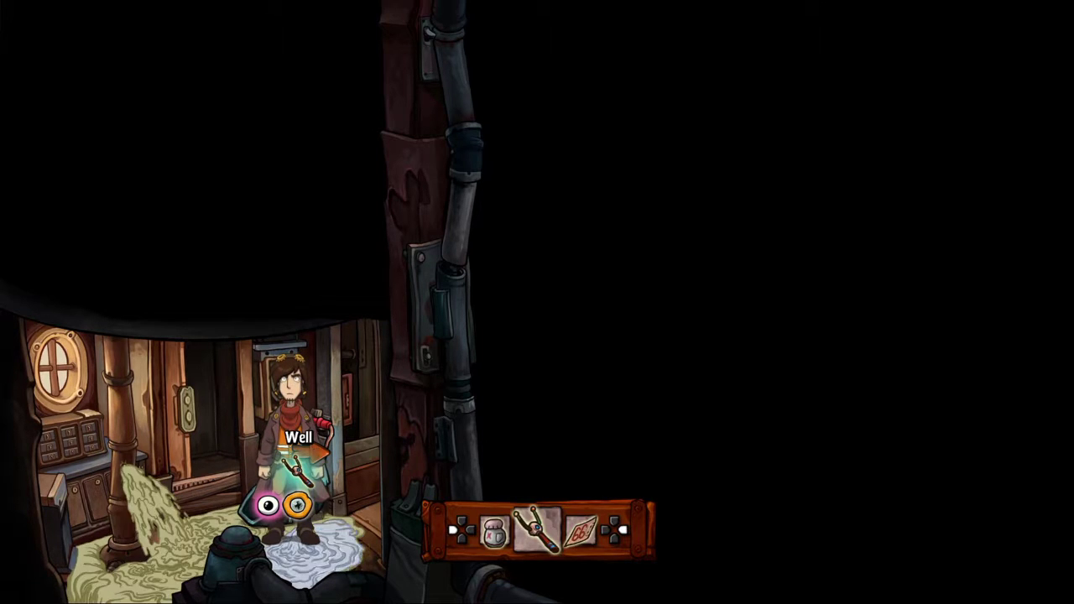
scroll(297, 461, "down", 1)
scroll(298, 462, "down", 1)
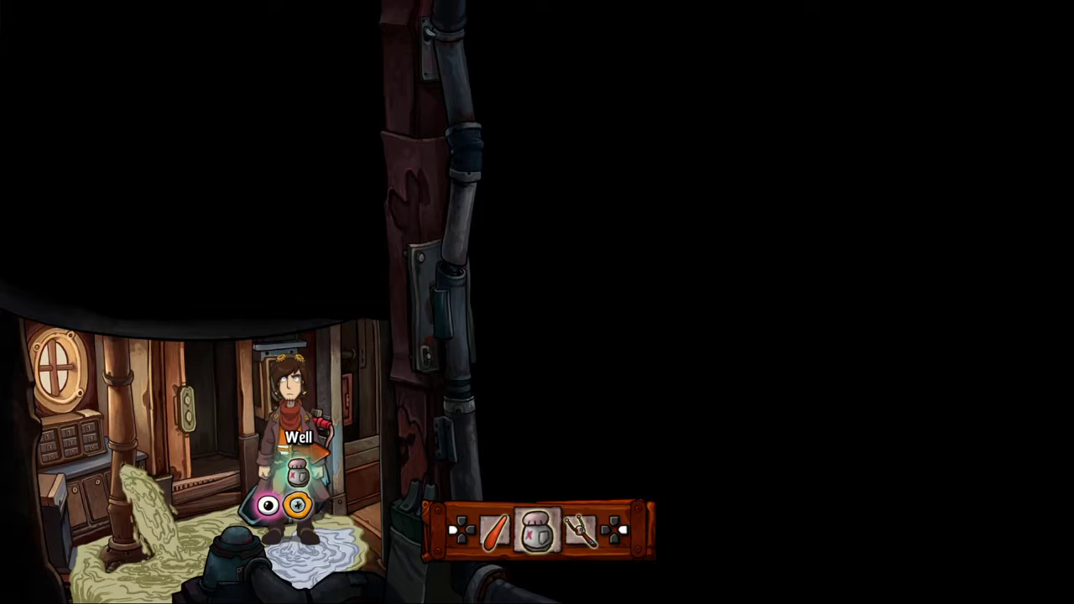
scroll(298, 462, "down", 1)
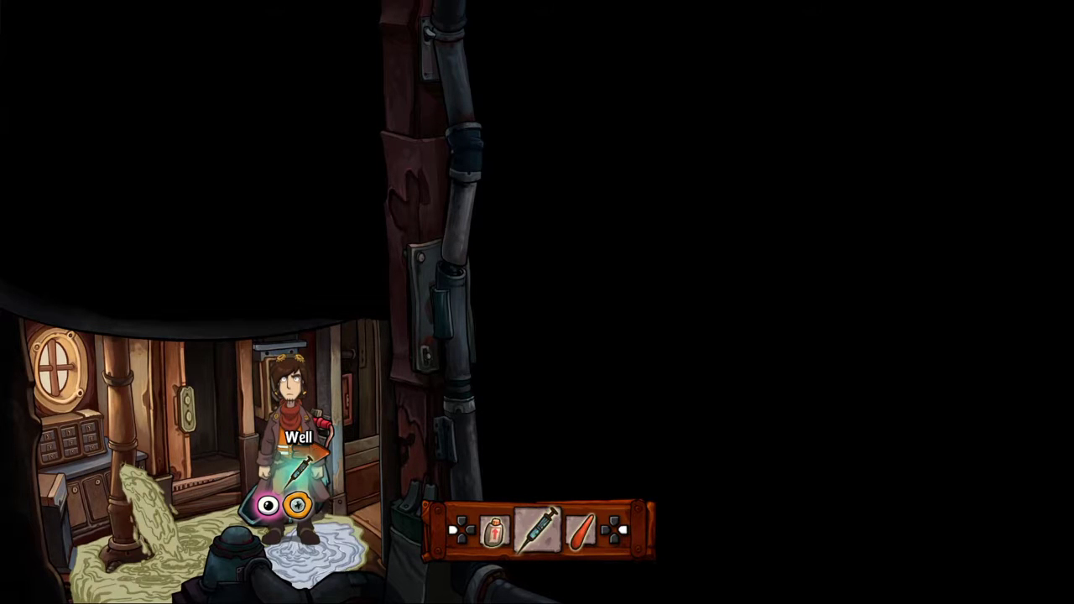
scroll(298, 461, "down", 1)
left_click(298, 470)
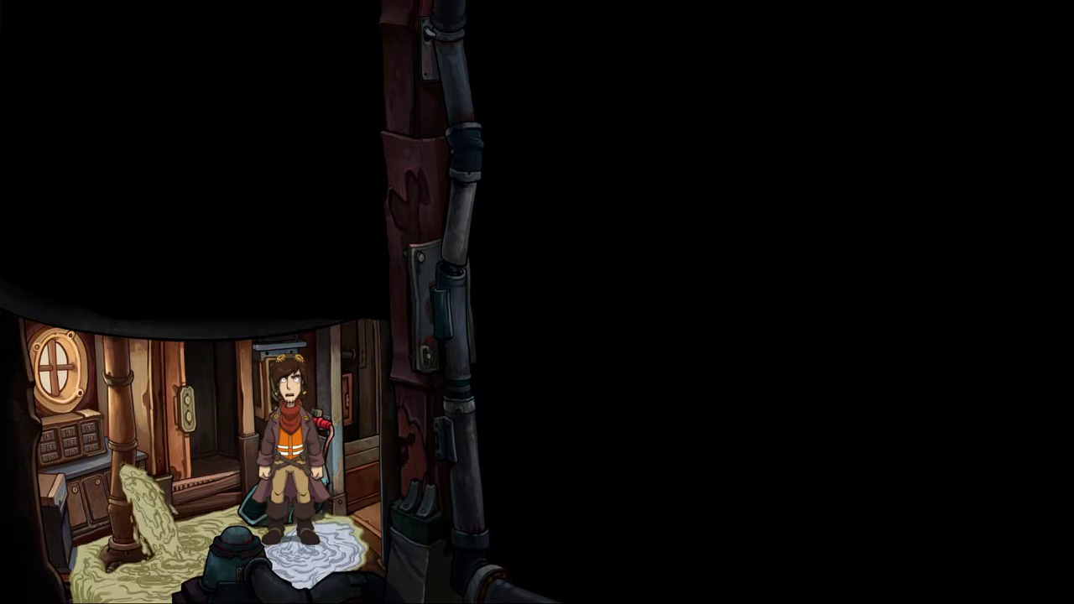
scroll(298, 461, "down", 1)
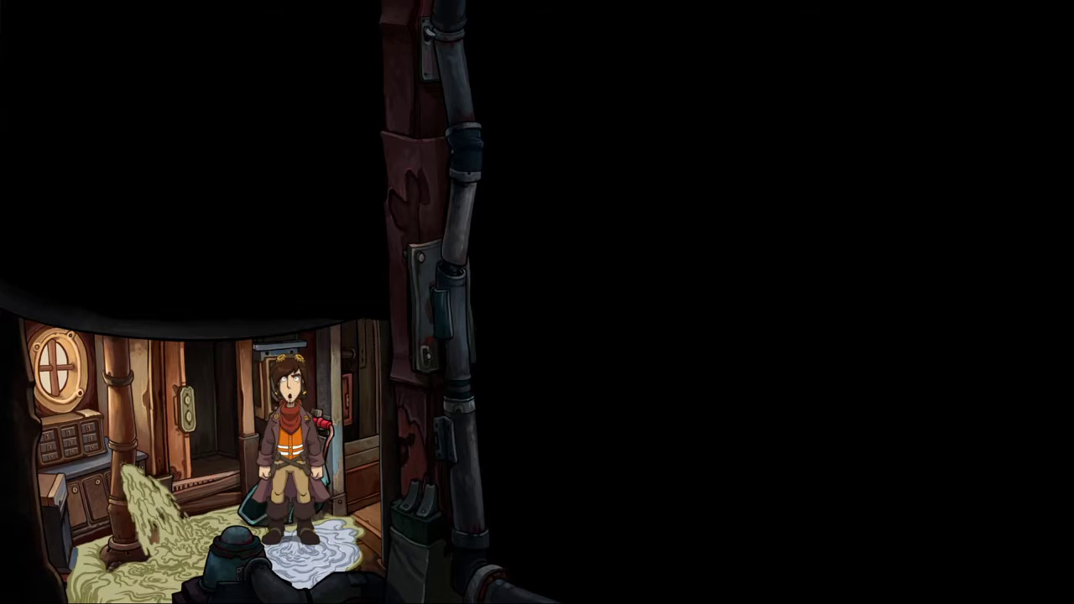
scroll(537, 531, "down", 2)
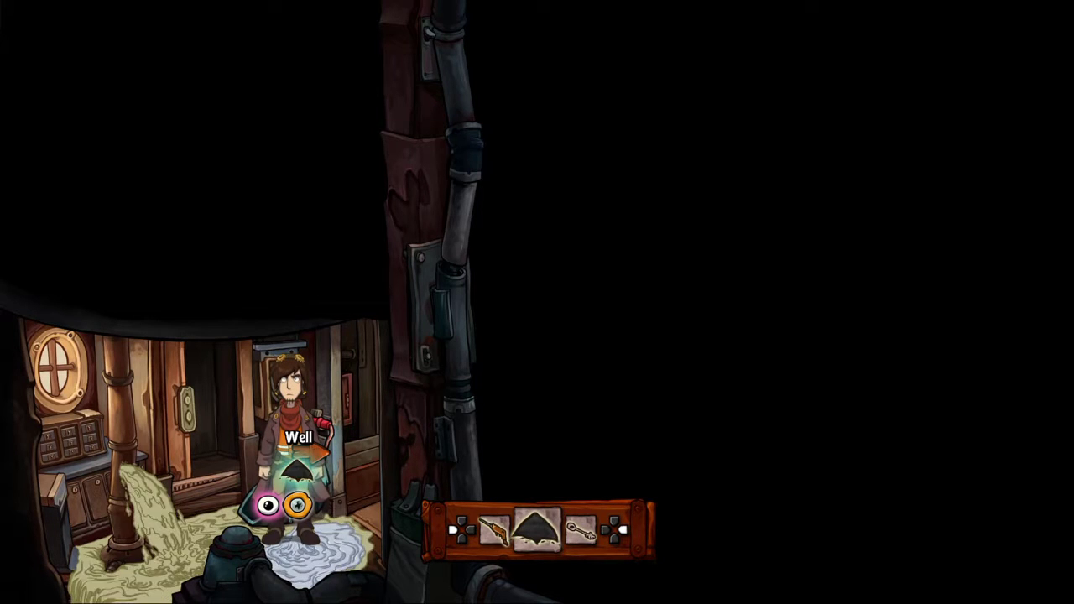
scroll(537, 531, "down", 2)
scroll(537, 531, "down", 1)
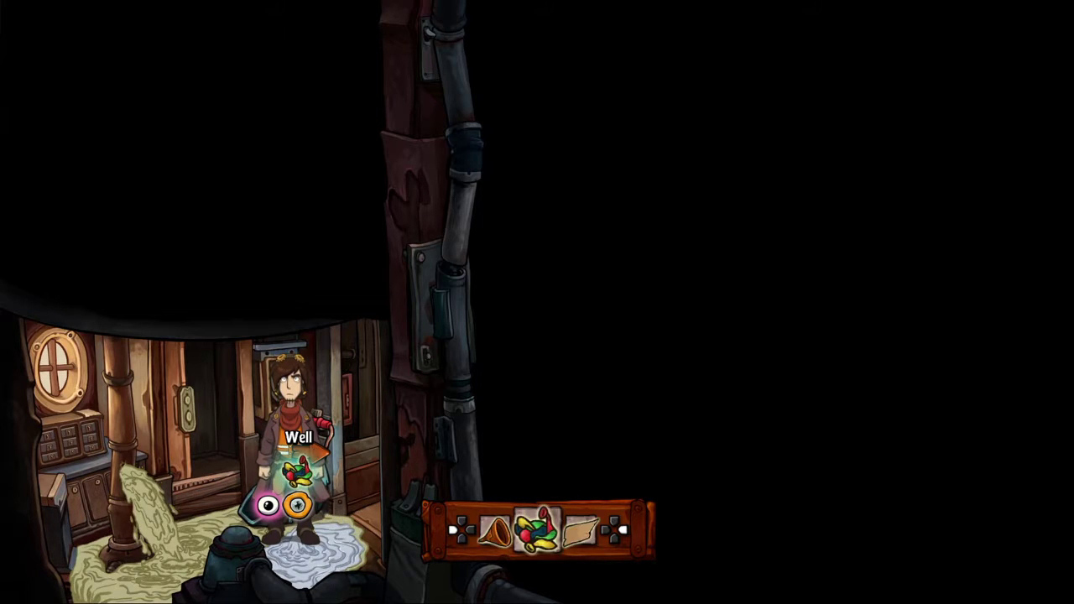
scroll(537, 531, "down", 1)
scroll(537, 531, "down", 1)
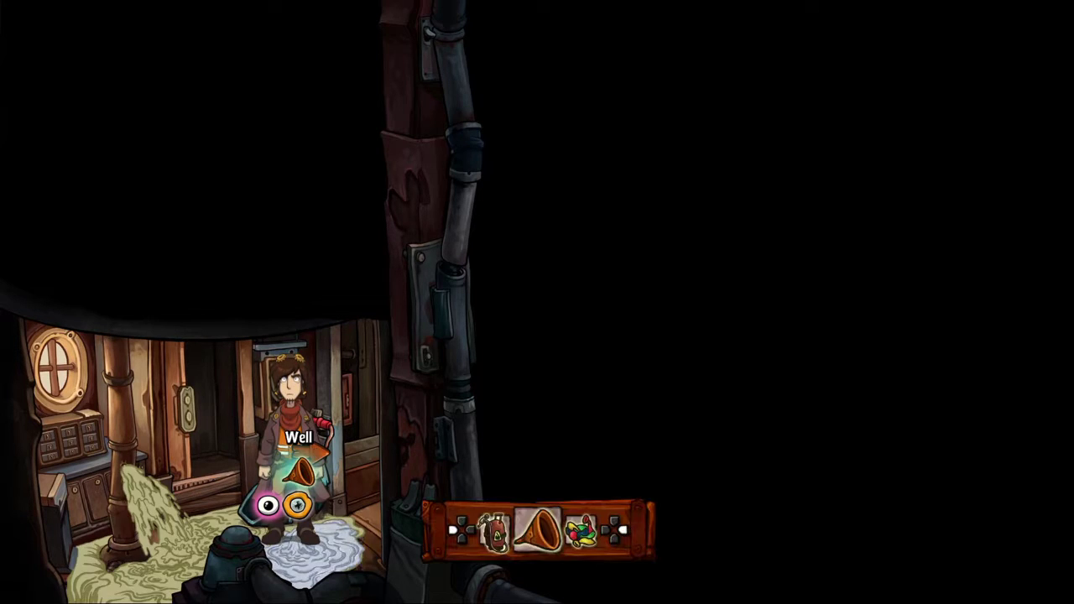
scroll(537, 531, "down", 1)
scroll(537, 531, "down", 1)
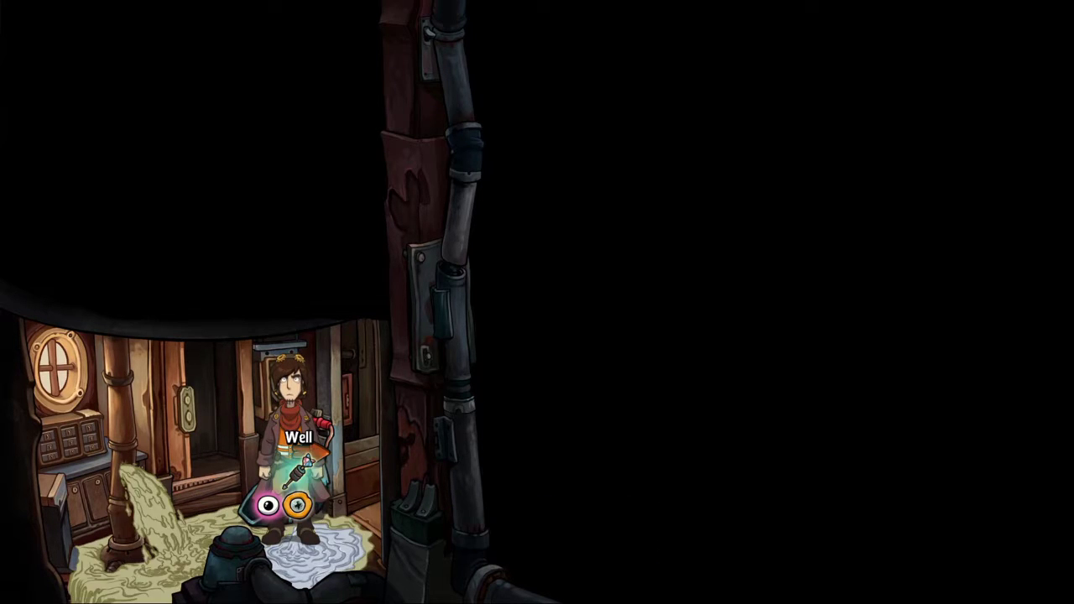
scroll(537, 531, "up", 1)
scroll(537, 530, "up", 1)
scroll(537, 531, "up", 1)
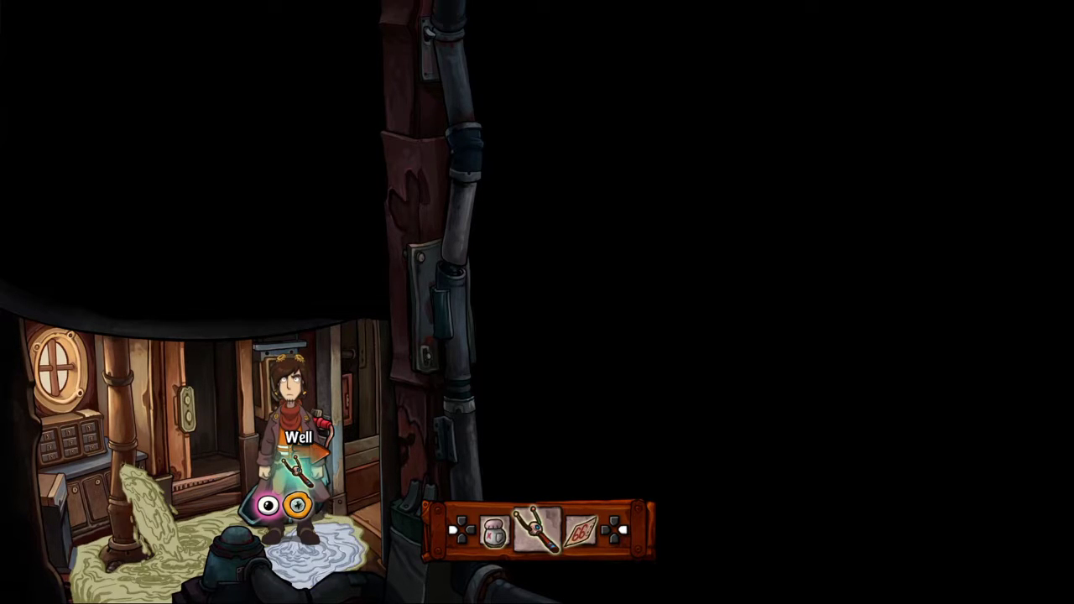
- Use the divining rod on the well once more, then go back up to the living room
left_click(297, 458)
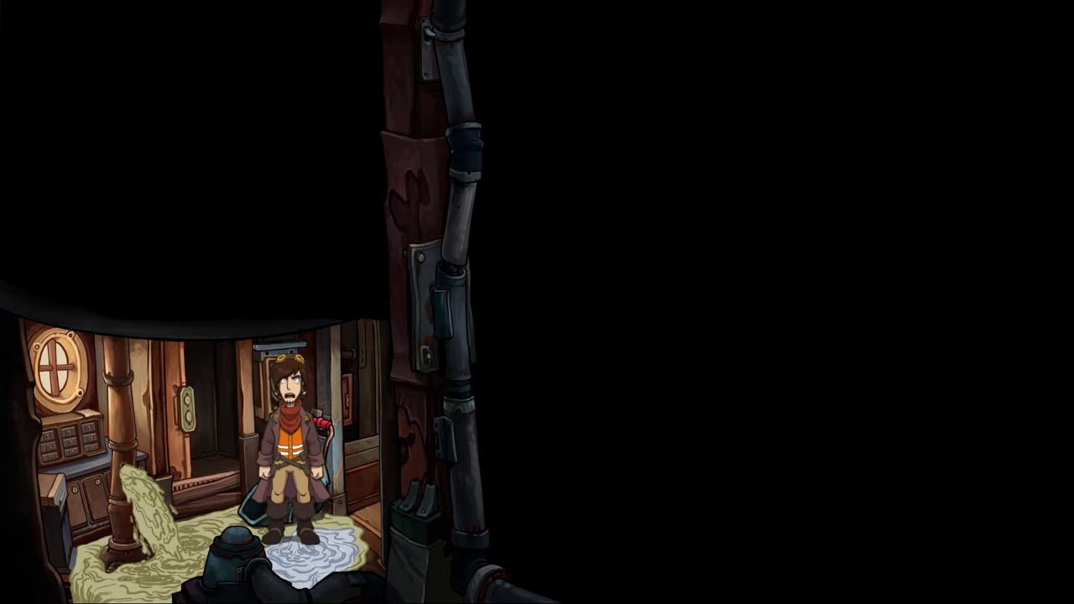
scroll(298, 458, "up", 1)
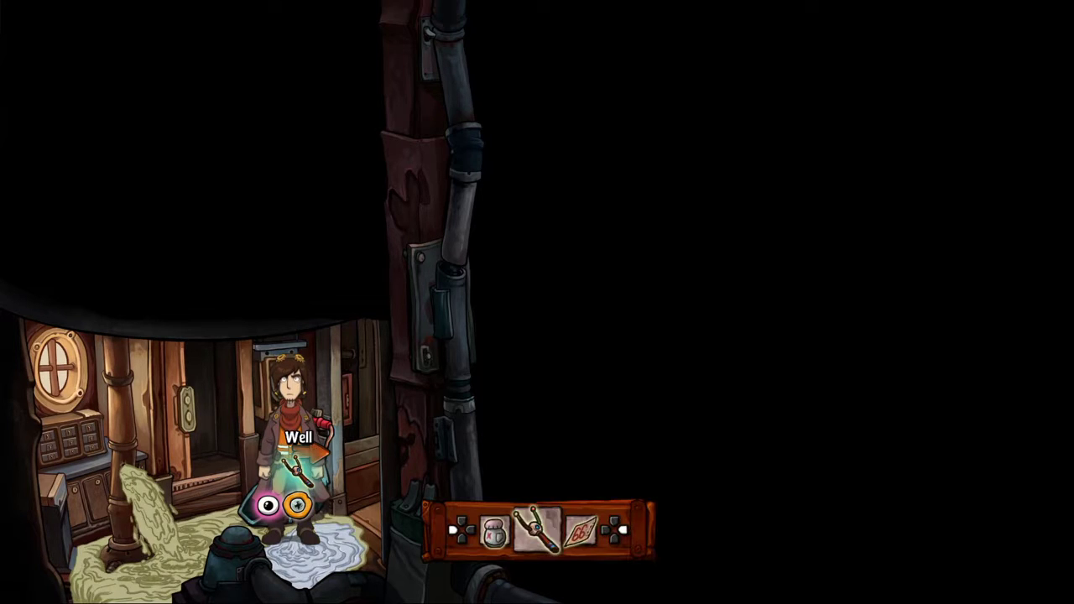
left_click(290, 453)
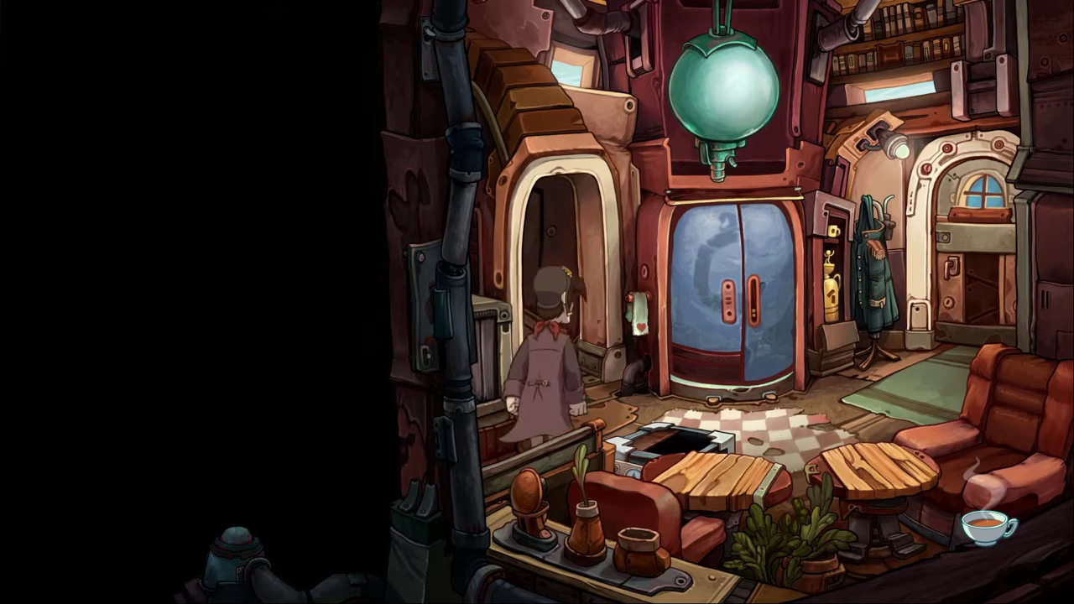
- Enter the bathroom and try two inventory items on the sludge-spewing furnace
left_click(562, 300)
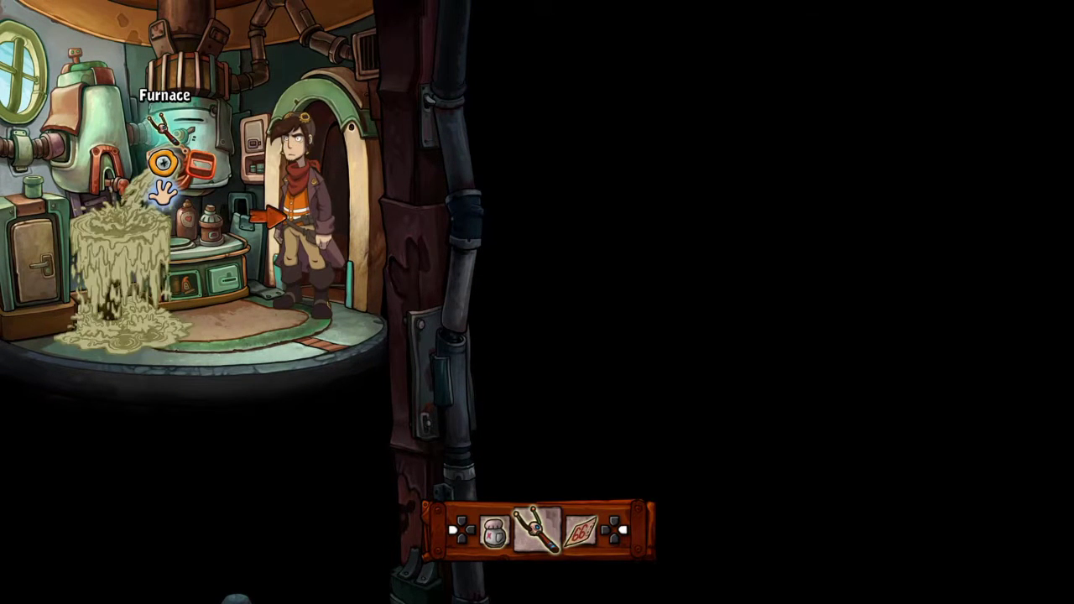
left_click(164, 164)
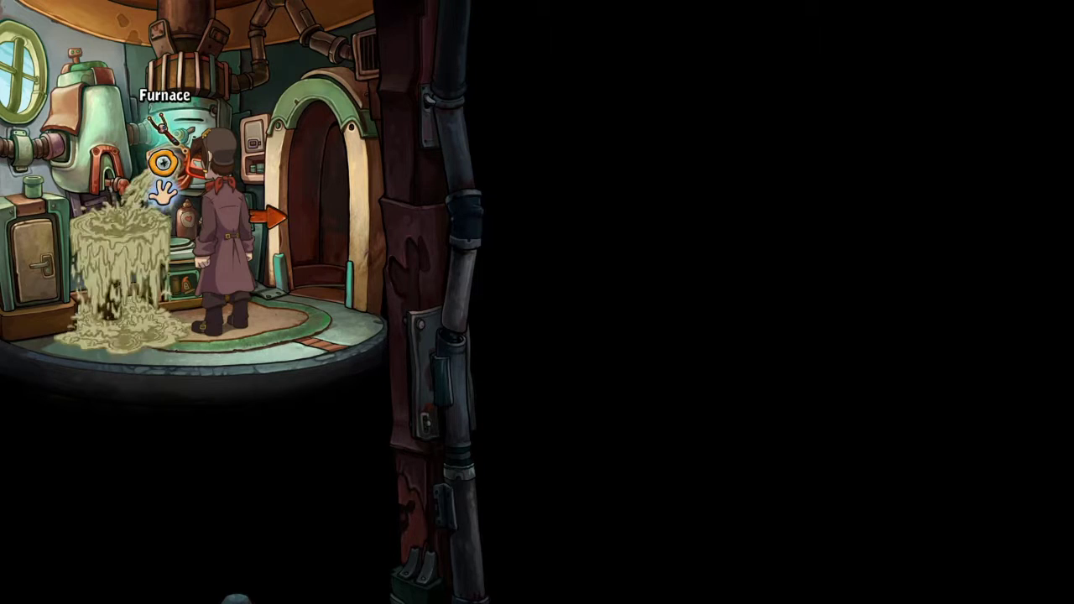
scroll(165, 134, "down", 1)
scroll(165, 135, "down", 1)
scroll(165, 135, "down", 1)
scroll(165, 134, "down", 1)
left_click(164, 134)
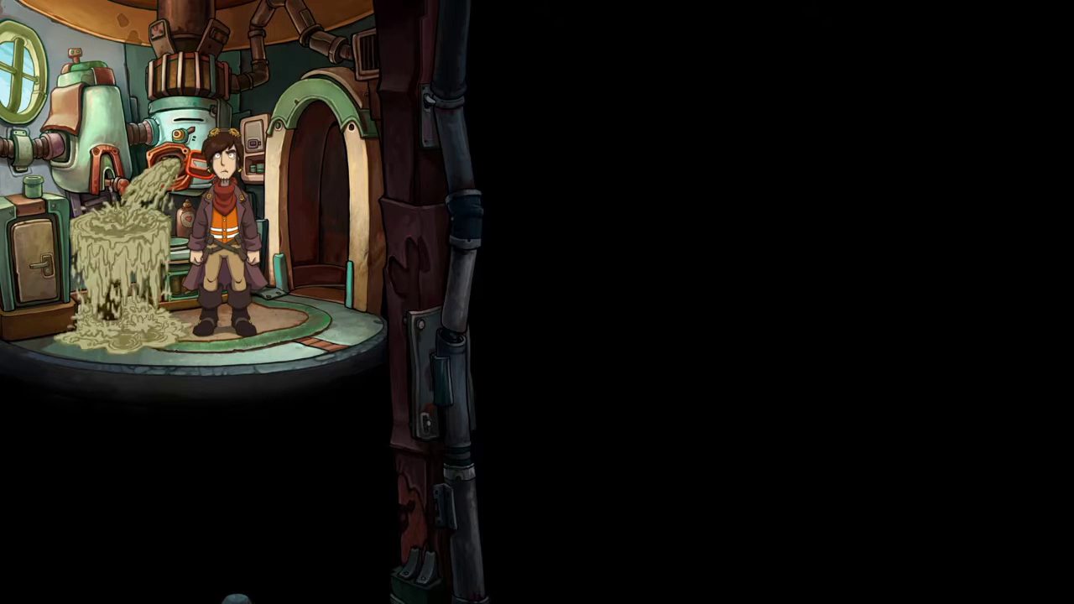
scroll(164, 134, "down", 1)
scroll(165, 134, "down", 1)
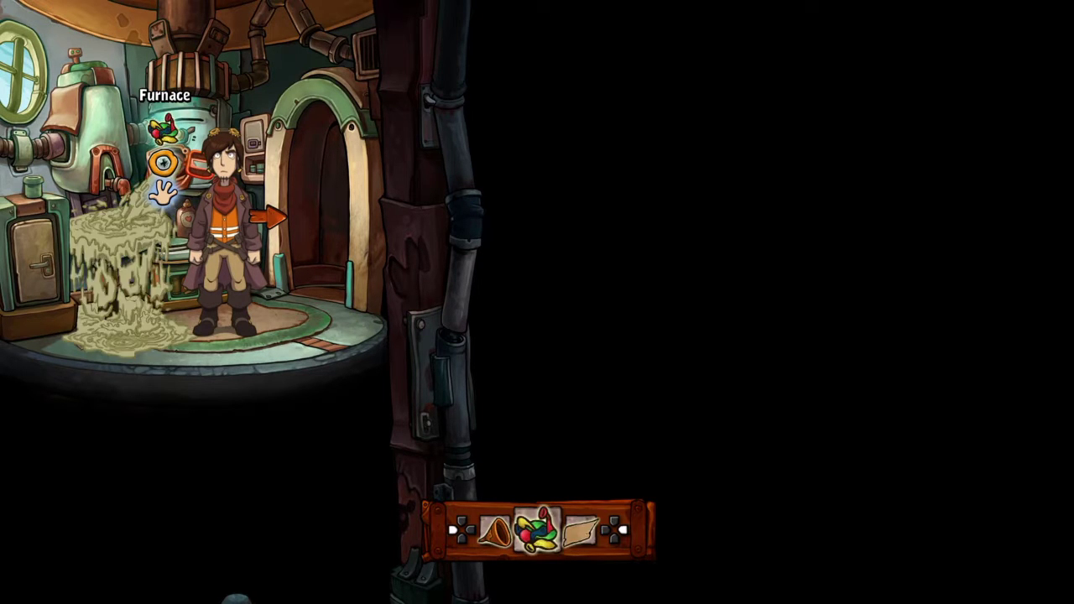
scroll(165, 134, "down", 1)
scroll(164, 135, "down", 2)
scroll(165, 134, "down", 1)
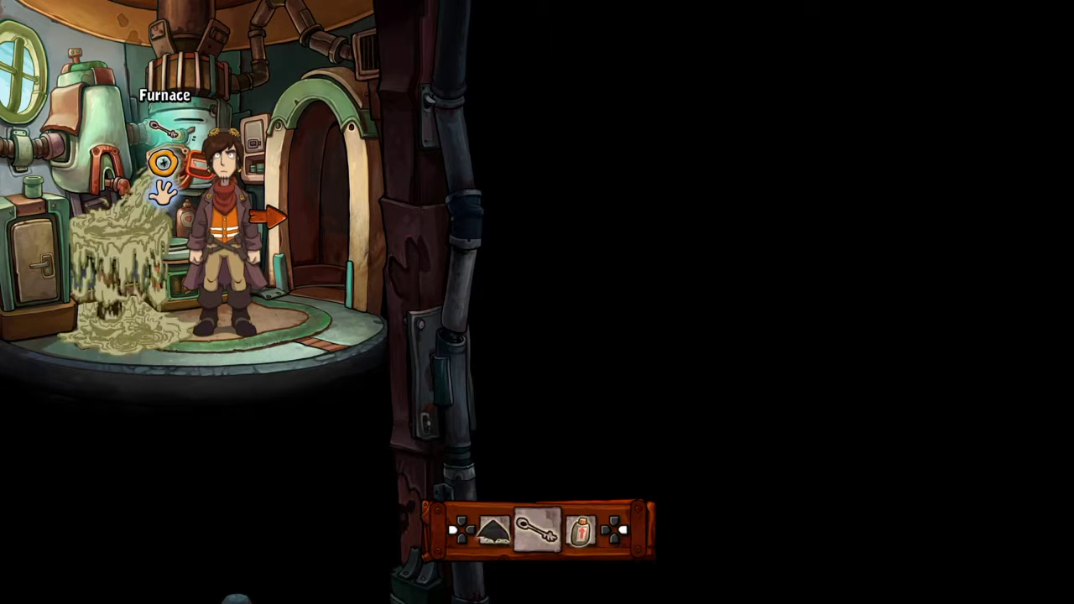
scroll(164, 135, "down", 1)
scroll(164, 135, "down", 1)
left_click(165, 134)
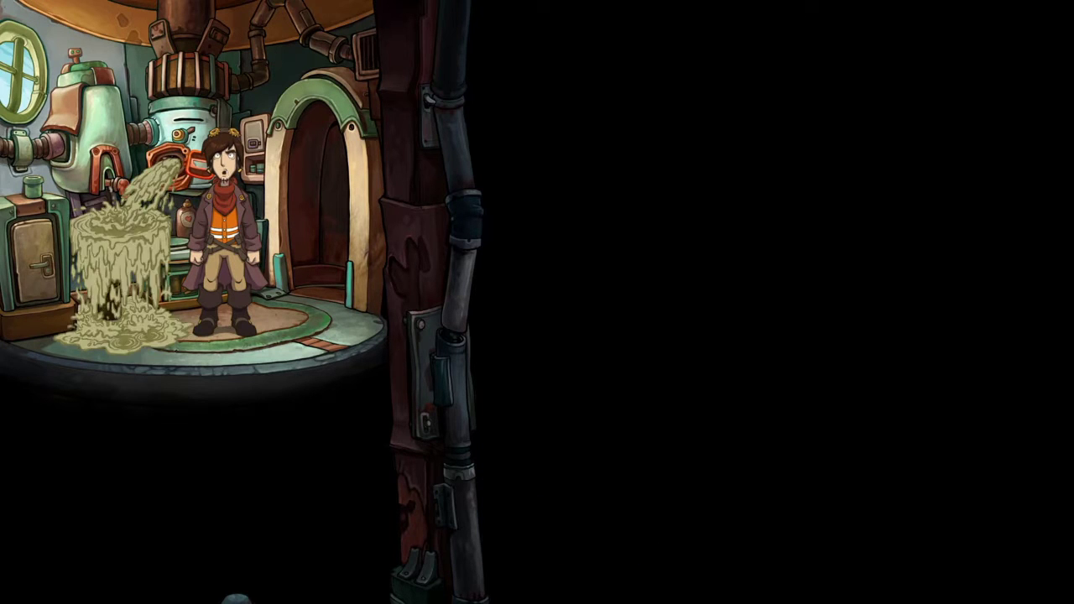